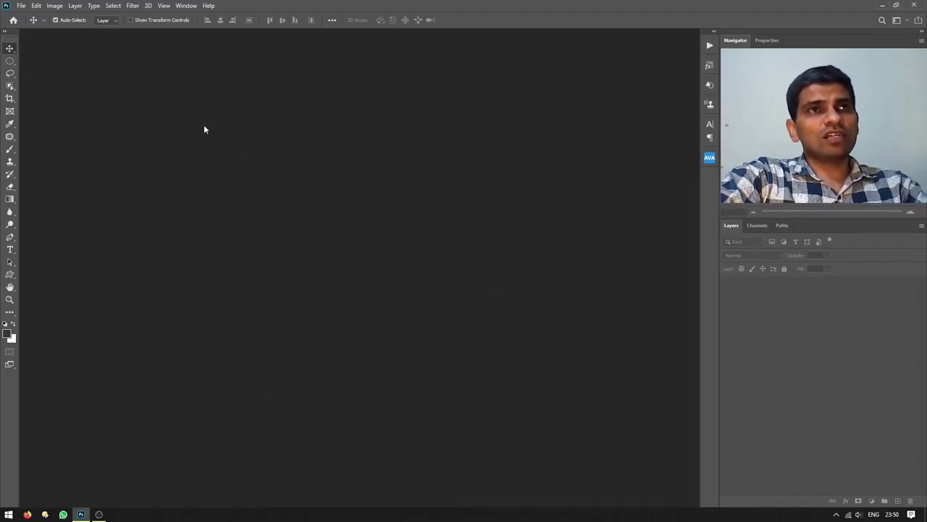
Create a new 1920 × 1080 px RGB document with a white background.
{"action": "left_click", "coordinate": [20, 6]}
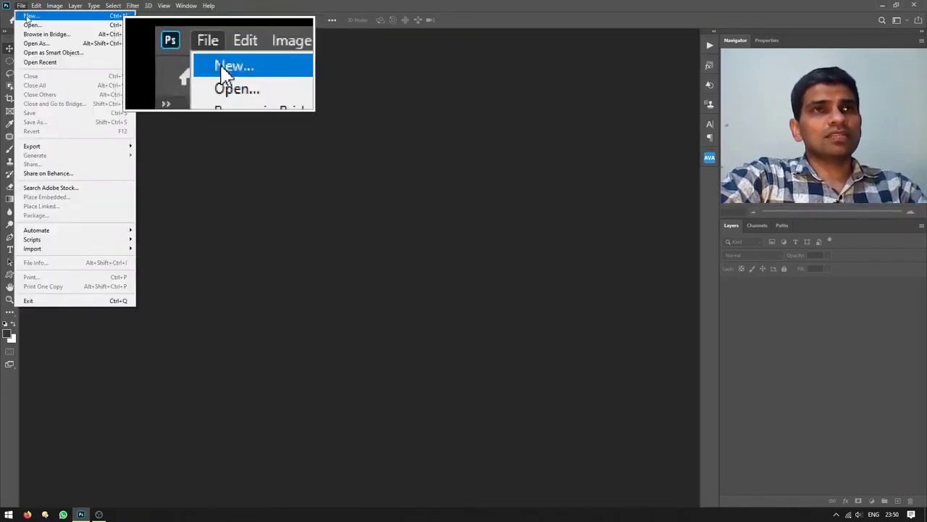
{"action": "left_click", "coordinate": [106, 15]}
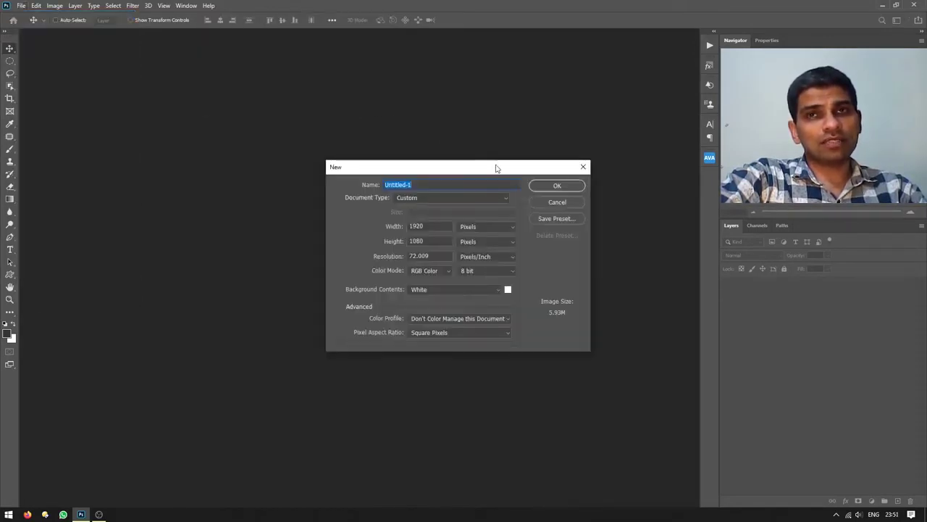
{"action": "left_click", "coordinate": [555, 192]}
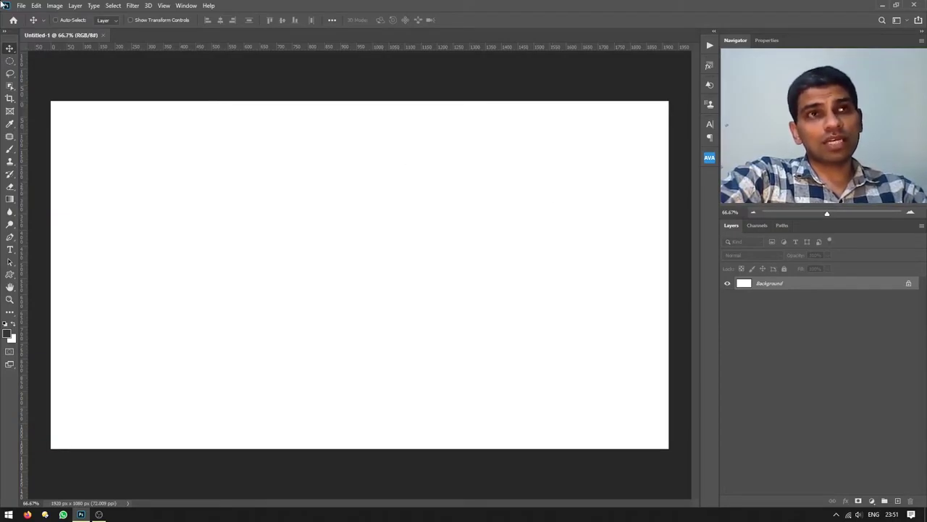
Close the blank document.
{"action": "left_click", "coordinate": [27, 6]}
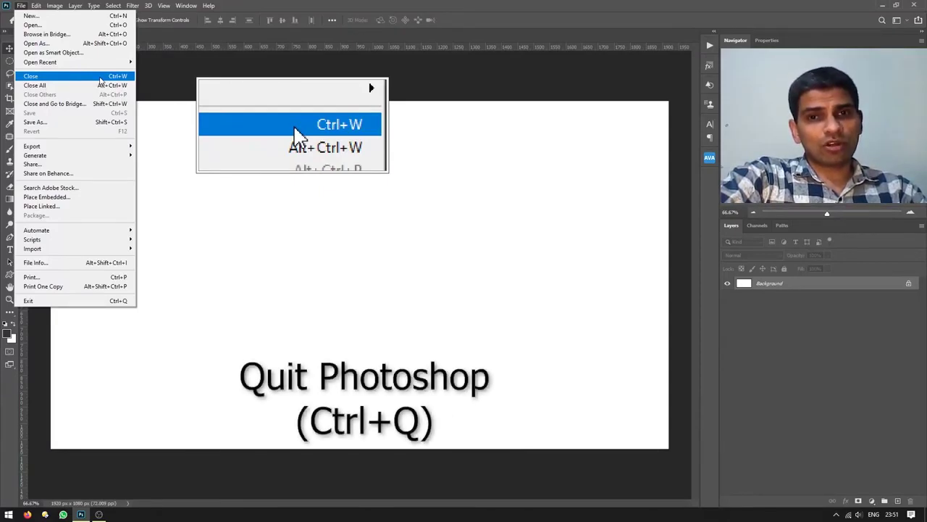
{"action": "key", "text": "Escape"}
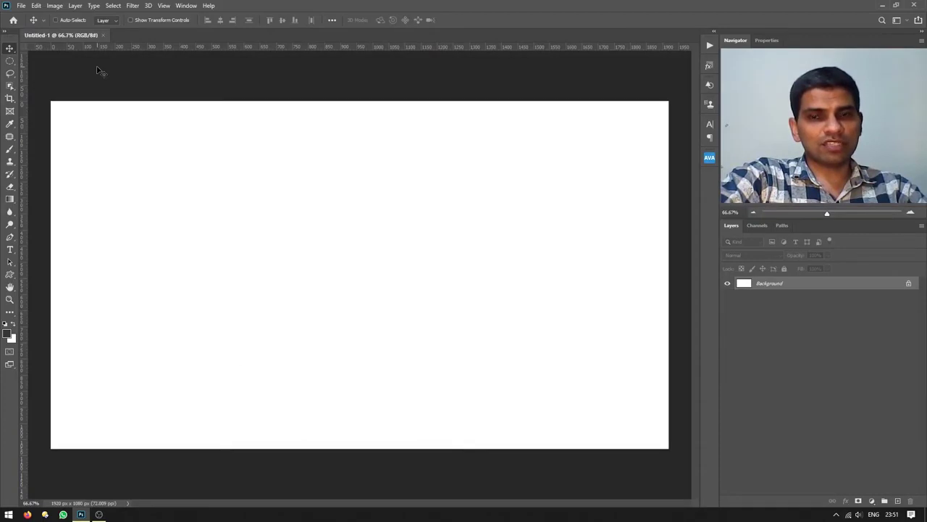
{"action": "key", "text": "ctrl"}
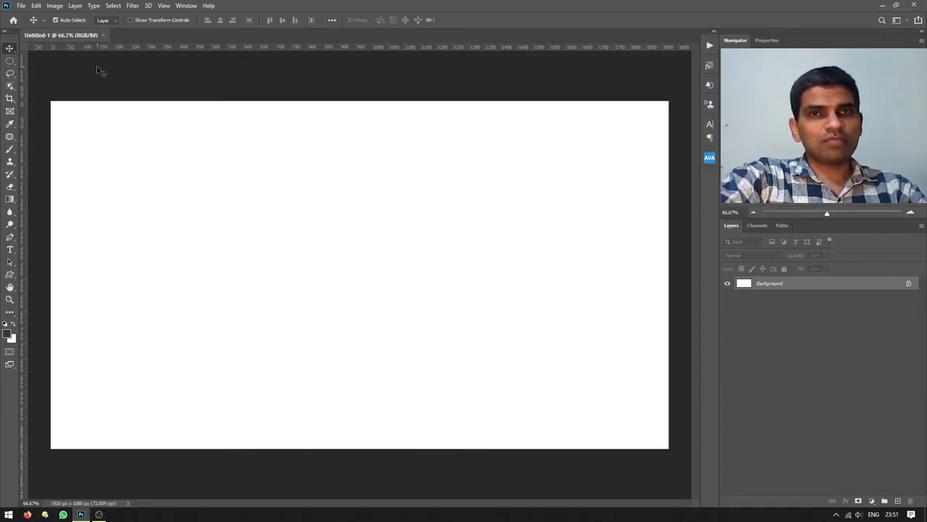
{"action": "key", "text": "ctrl+w"}
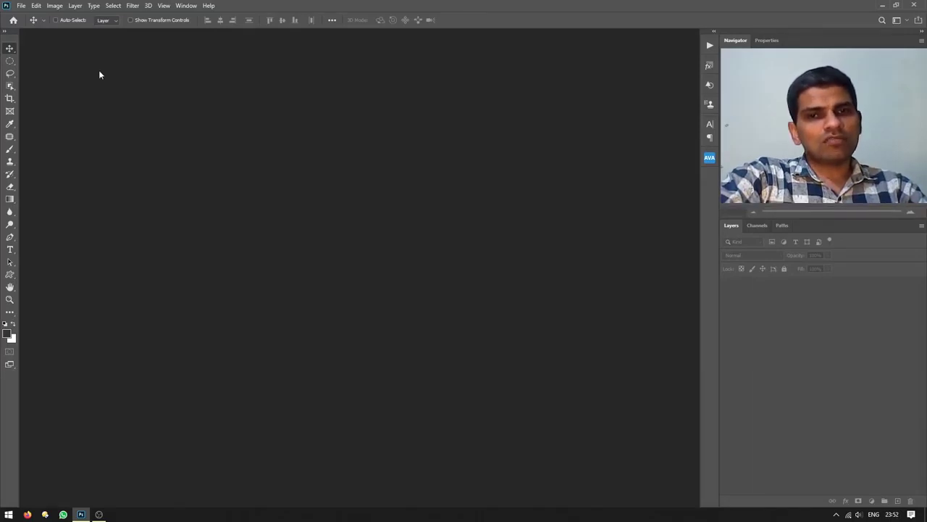
Bring up the dialog for opening files, look through its contents and cancel without choosing one.
{"action": "left_click", "coordinate": [22, 7]}
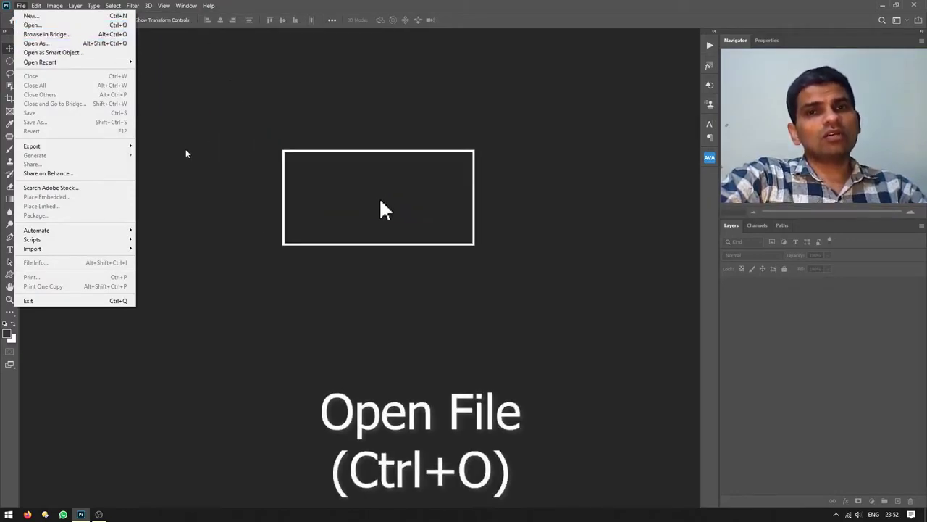
{"action": "left_click", "coordinate": [203, 156]}
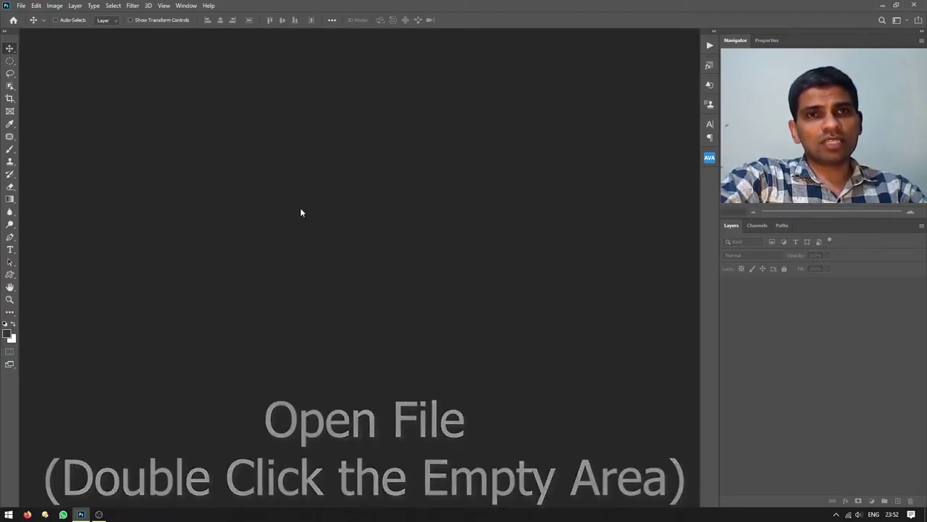
{"action": "double_click", "coordinate": [395, 208]}
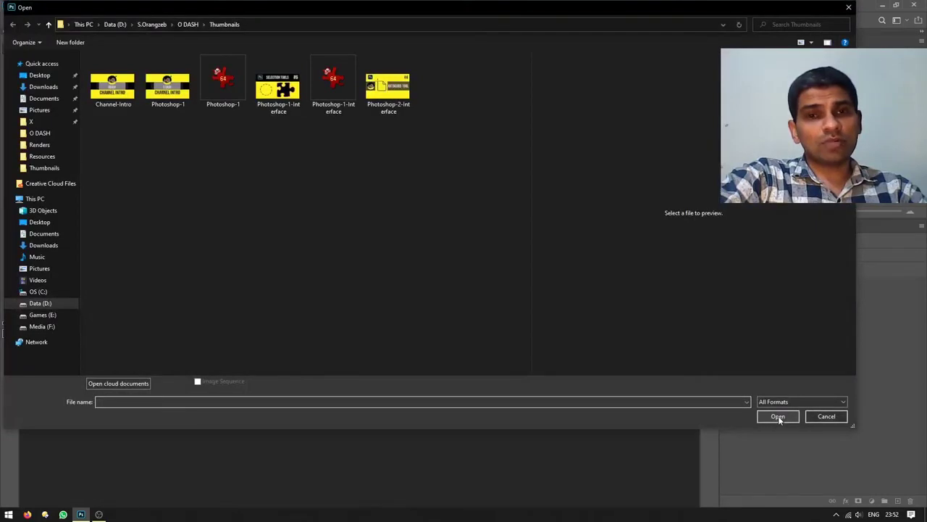
{"action": "left_click", "coordinate": [825, 417]}
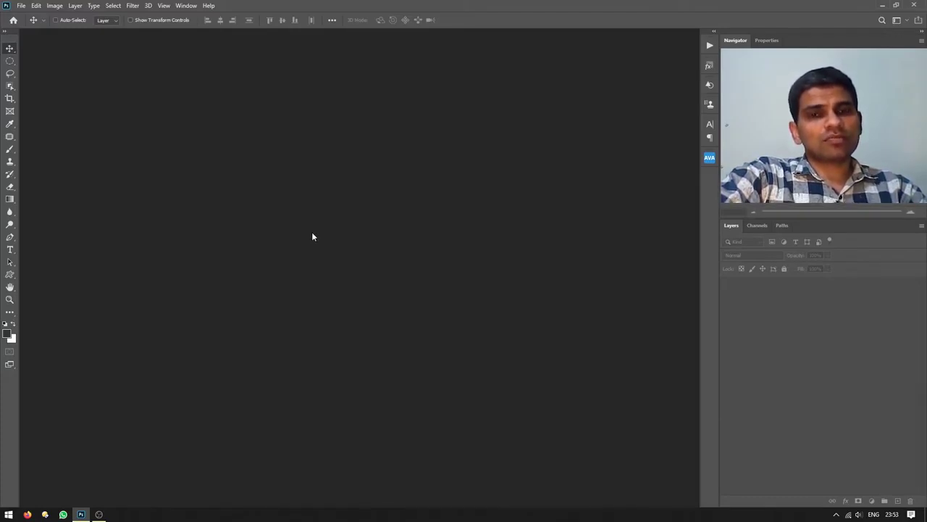
Open the General preferences to review them.
{"action": "left_click", "coordinate": [35, 5]}
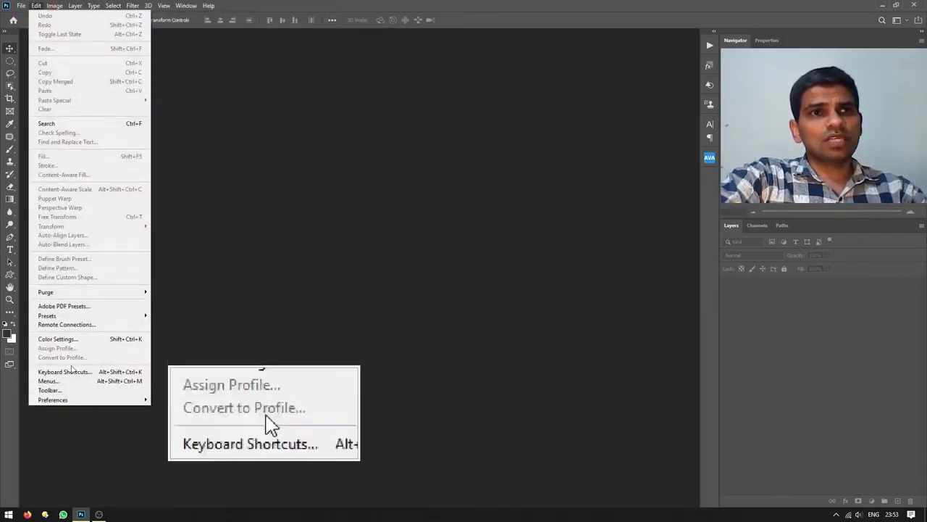
{"action": "left_click", "coordinate": [72, 399]}
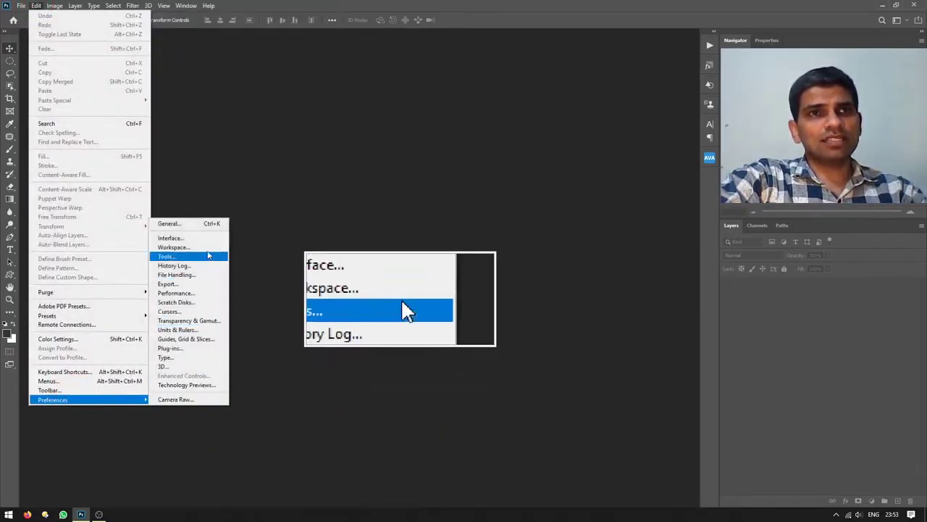
{"action": "left_click", "coordinate": [206, 226]}
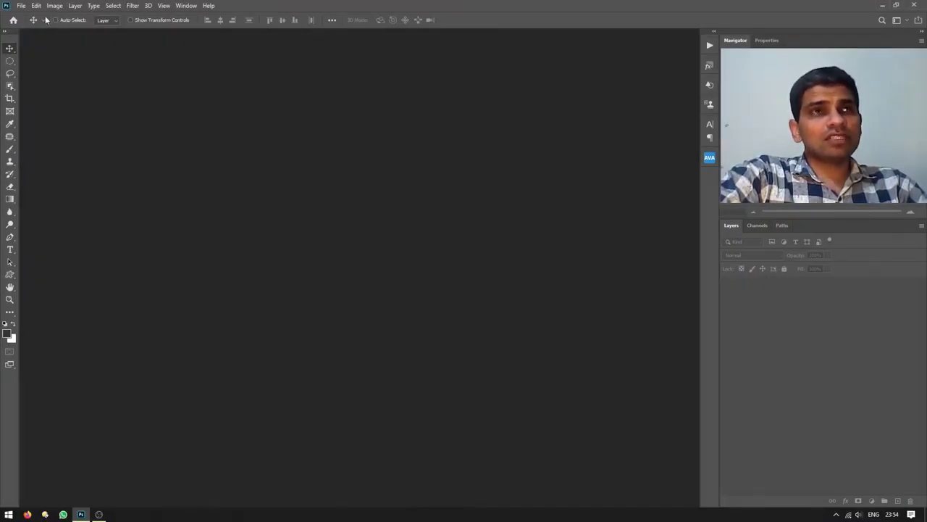
Create a blank 1920 × 1080 px document at 72.009 pixels/inch with white background contents.
{"action": "left_click", "coordinate": [21, 8]}
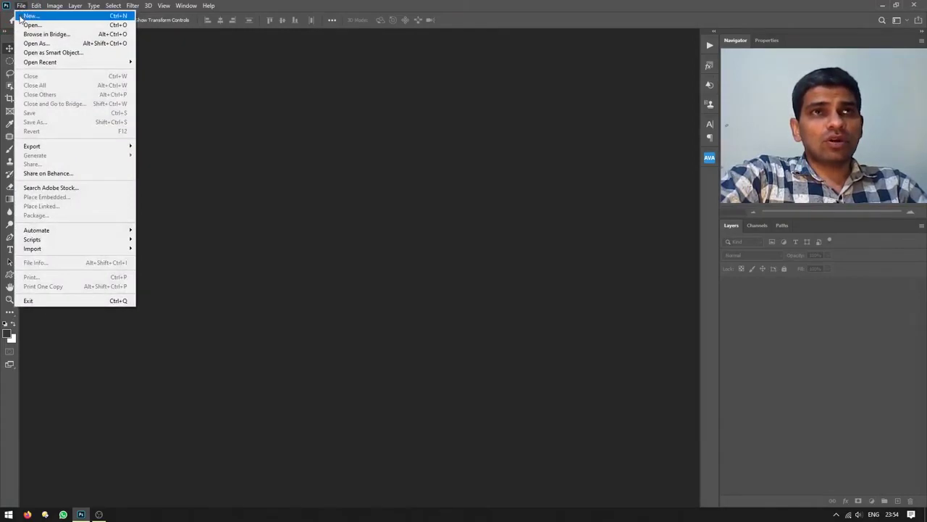
{"action": "left_click", "coordinate": [22, 16]}
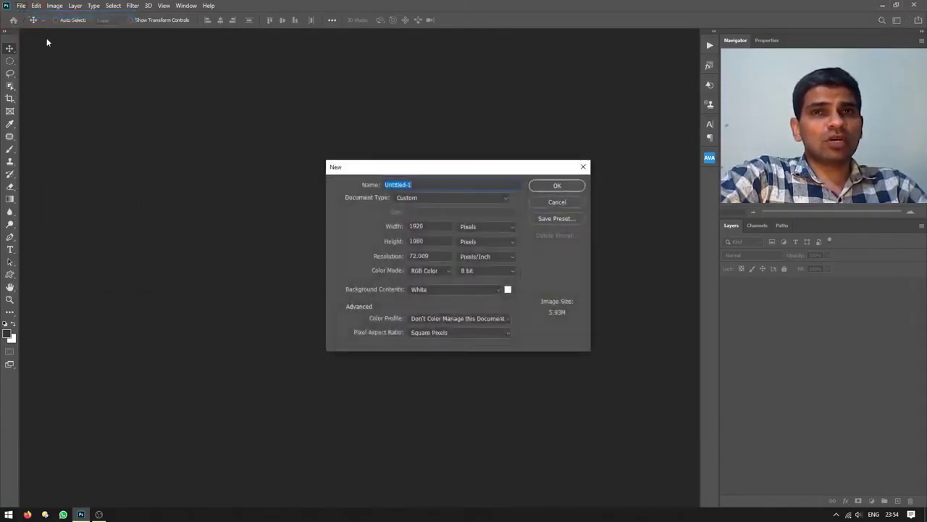
{"action": "left_click", "coordinate": [544, 190]}
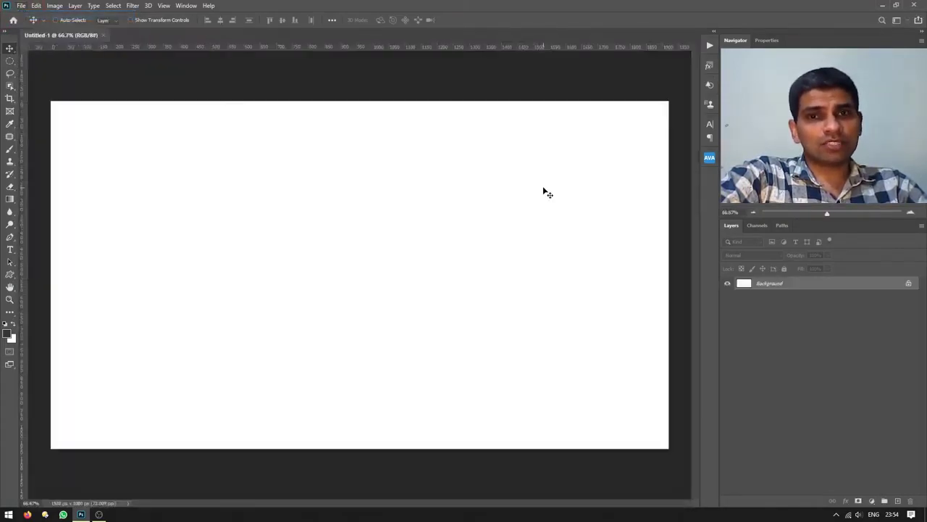
Draw a large Rectangular Marquee selection slightly left of the canvas centre and fill it with the dark grey foreground colour on a new layer.
{"action": "left_click", "coordinate": [10, 60]}
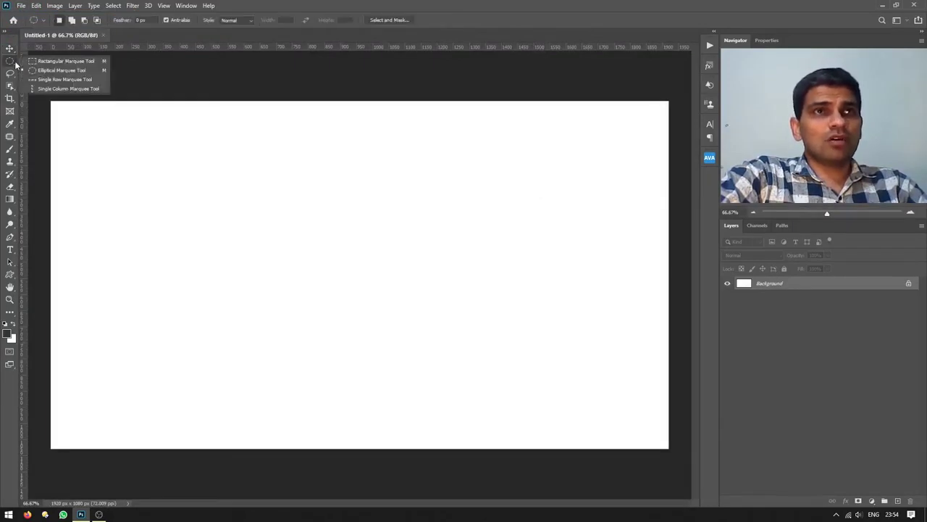
{"action": "left_click", "coordinate": [58, 61]}
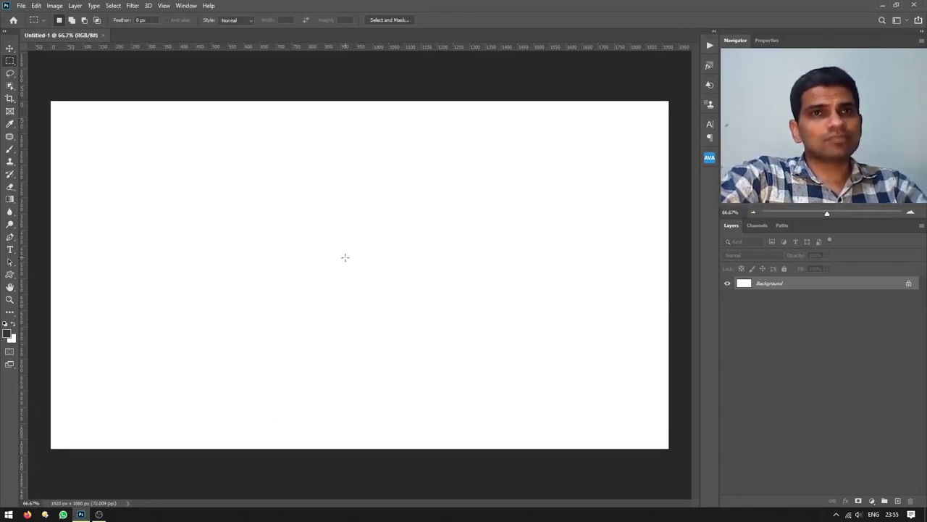
{"action": "left_click_drag", "start_coordinate": [226, 160], "coordinate": [449, 336]}
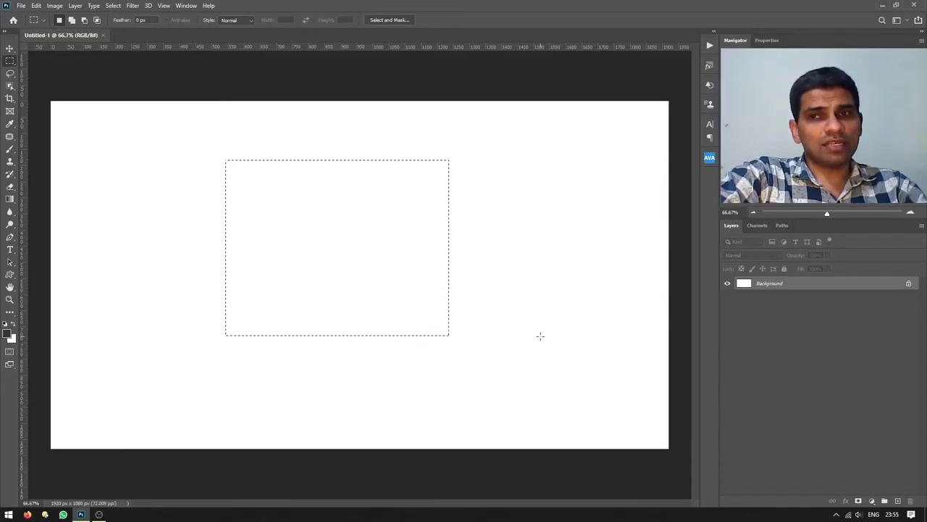
{"action": "left_click", "coordinate": [897, 501]}
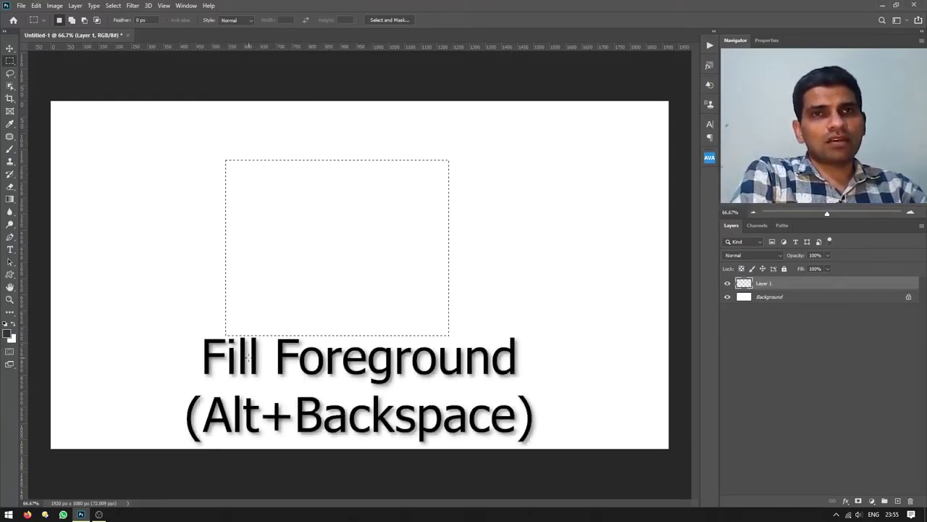
{"action": "key", "text": "alt+BackSpace"}
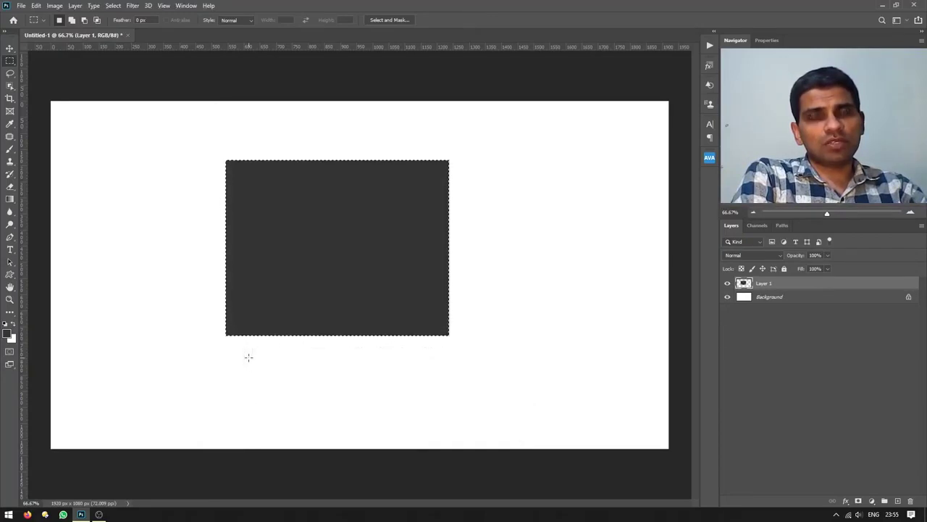
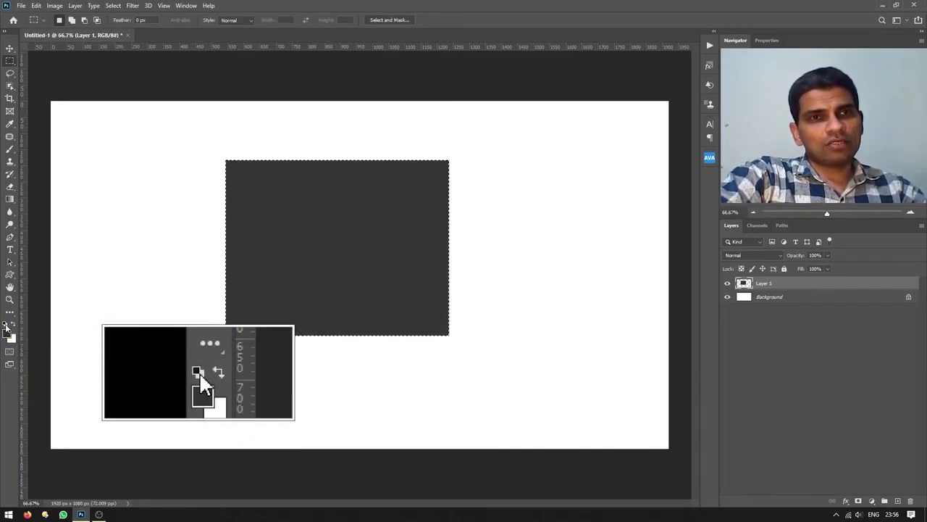
Reset the foreground and background colours to the default black and white.
{"action": "left_click", "coordinate": [6, 324]}
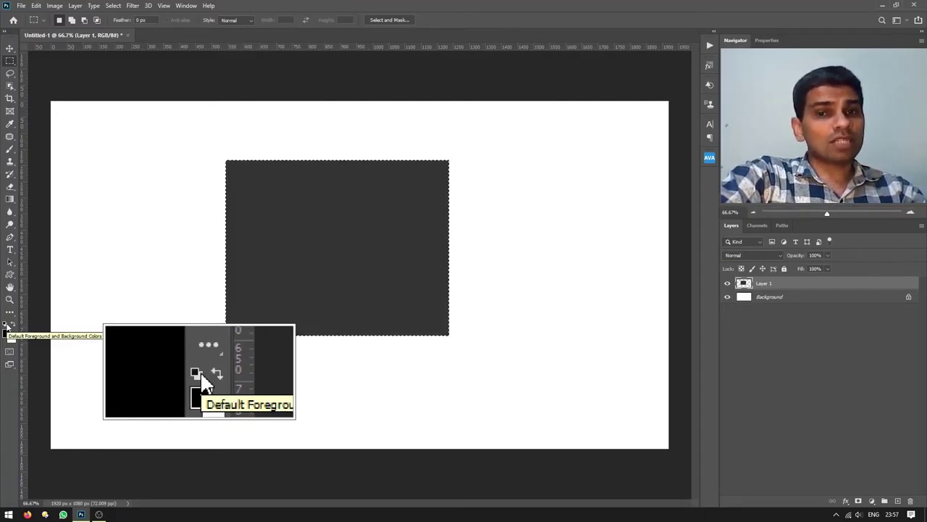
{"action": "left_click", "coordinate": [6, 326]}
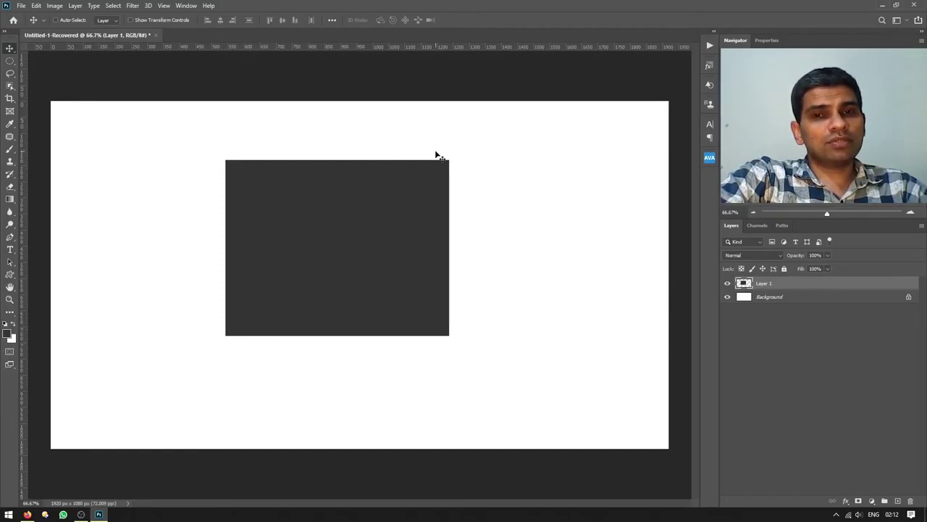
Select a rectangle of about 200 × 149 px beside the large one and fill it with the foreground colour on a new layer.
{"action": "left_click", "coordinate": [10, 61]}
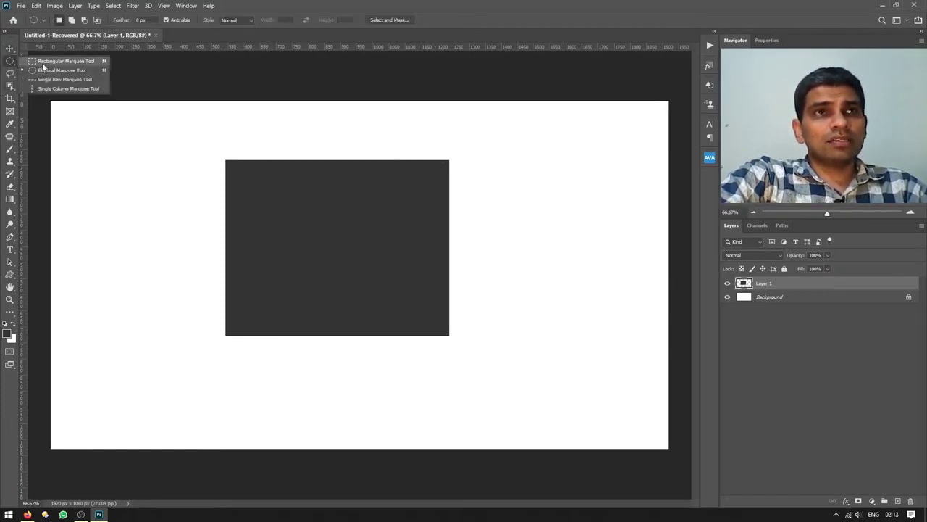
{"action": "left_click", "coordinate": [45, 62]}
{"action": "left_click_drag", "start_coordinate": [476, 238], "coordinate": [537, 284]}
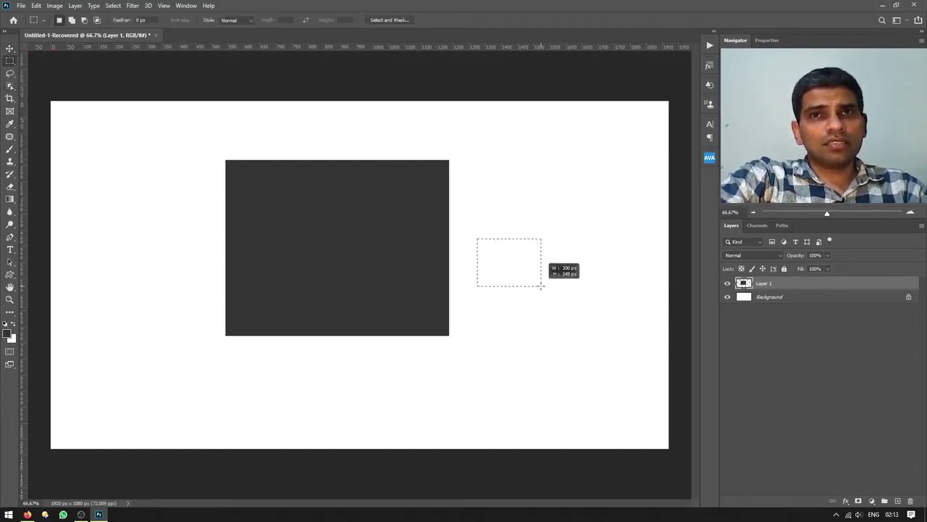
{"action": "left_click", "coordinate": [898, 501]}
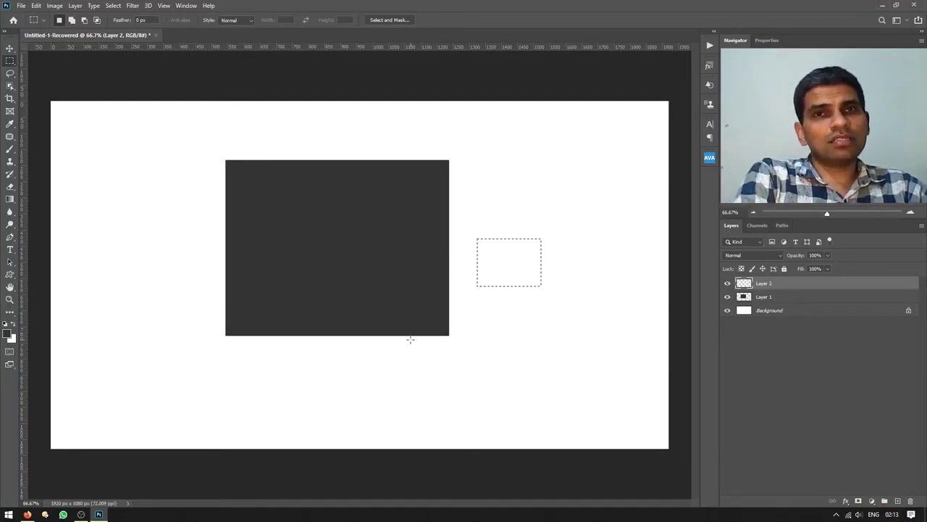
{"action": "key", "text": "alt+BackSpace"}
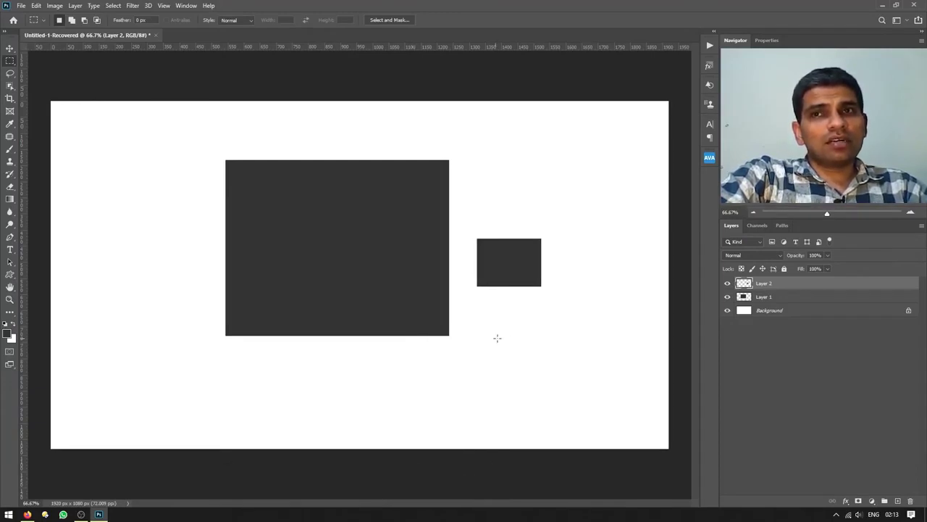
Delete Layer 1 and Layer 2 together, leaving only the white background layer.
{"action": "left_click", "coordinate": [762, 297], "text": "ctrl"}
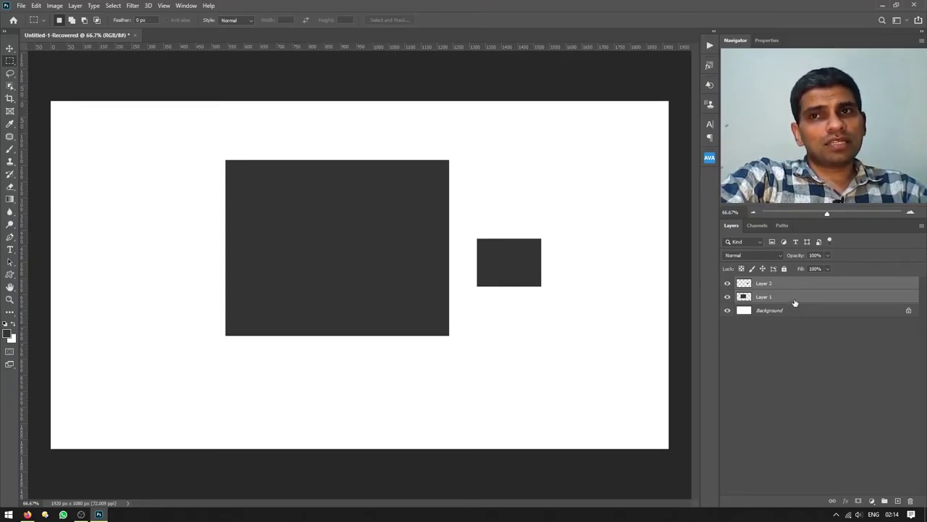
{"action": "right_click", "coordinate": [793, 298]}
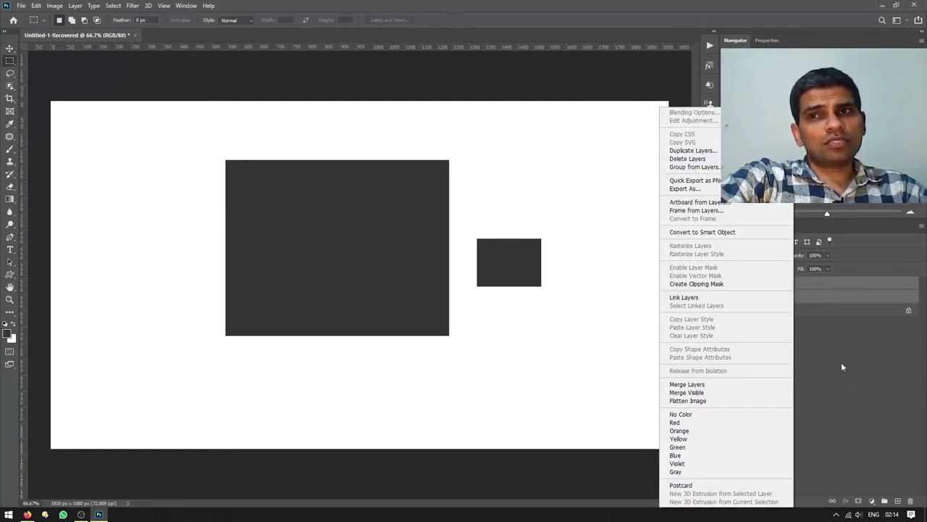
{"action": "left_click", "coordinate": [911, 503]}
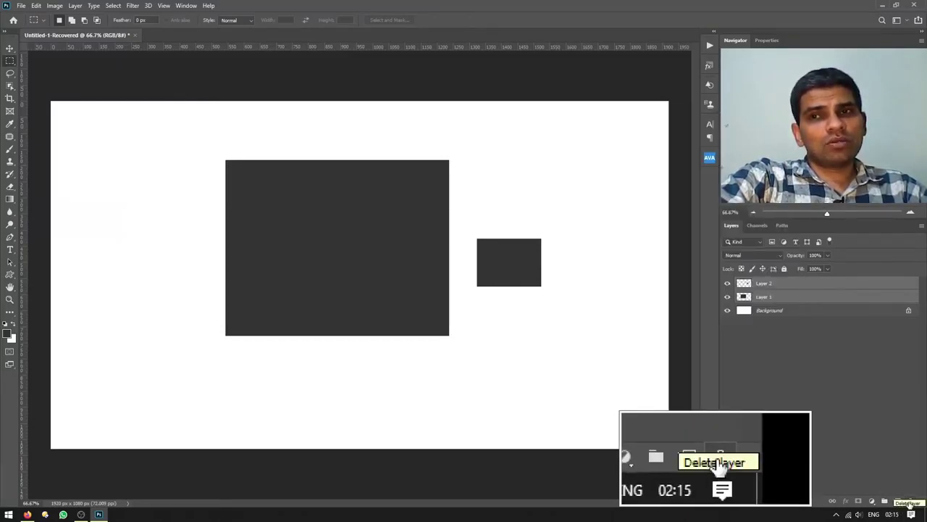
{"action": "left_click", "coordinate": [911, 503]}
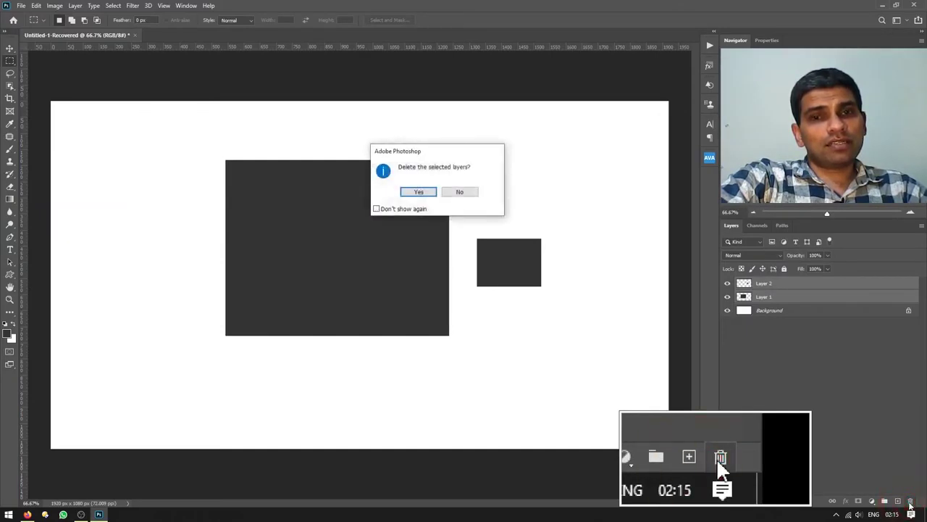
{"action": "left_click", "coordinate": [427, 196]}
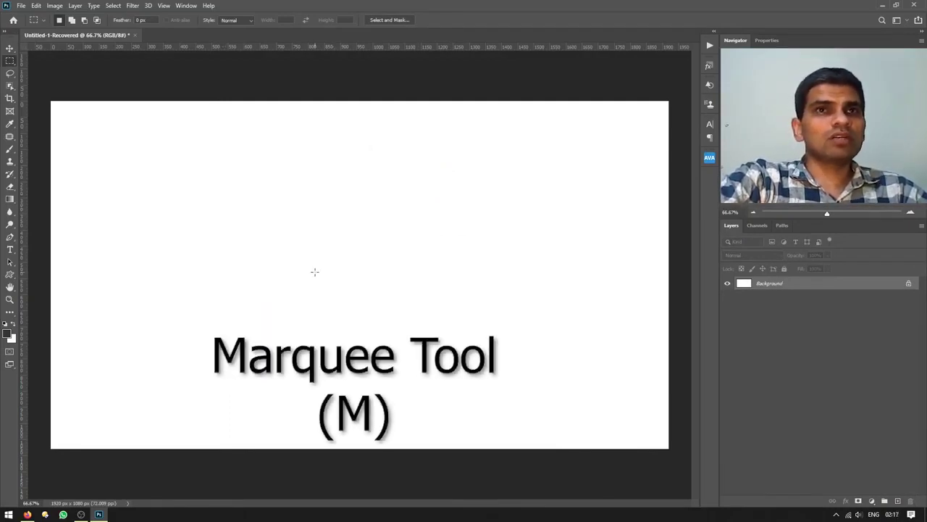
Draw a large rectangular marquee selection around the middle of the empty canvas.
{"action": "left_click_drag", "start_coordinate": [235, 156], "coordinate": [511, 366]}
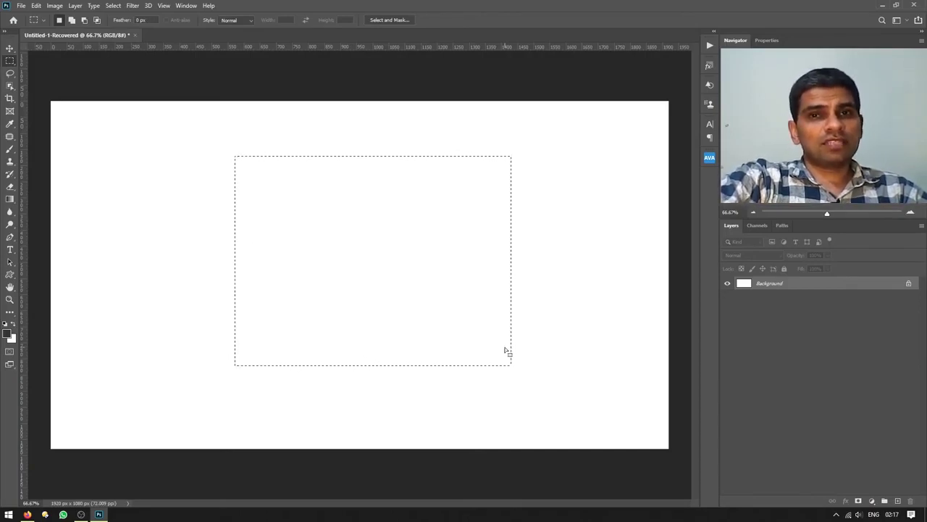
Replace the selection with a smaller rectangle in the canvas's upper right and add a larger overlapping rectangle to it.
{"action": "key", "text": "ctrl+d"}
{"action": "left_click_drag", "start_coordinate": [243, 174], "coordinate": [482, 329]}
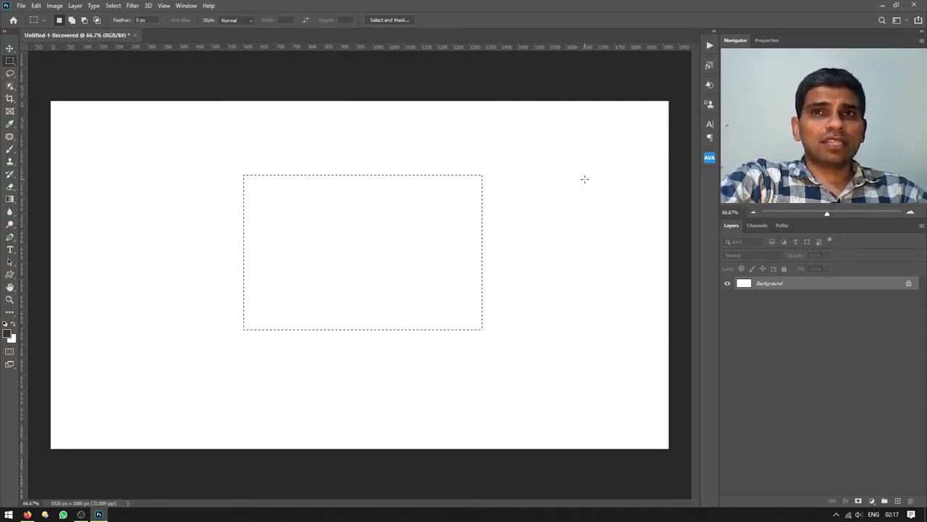
{"action": "left_click_drag", "start_coordinate": [584, 179], "coordinate": [457, 245]}
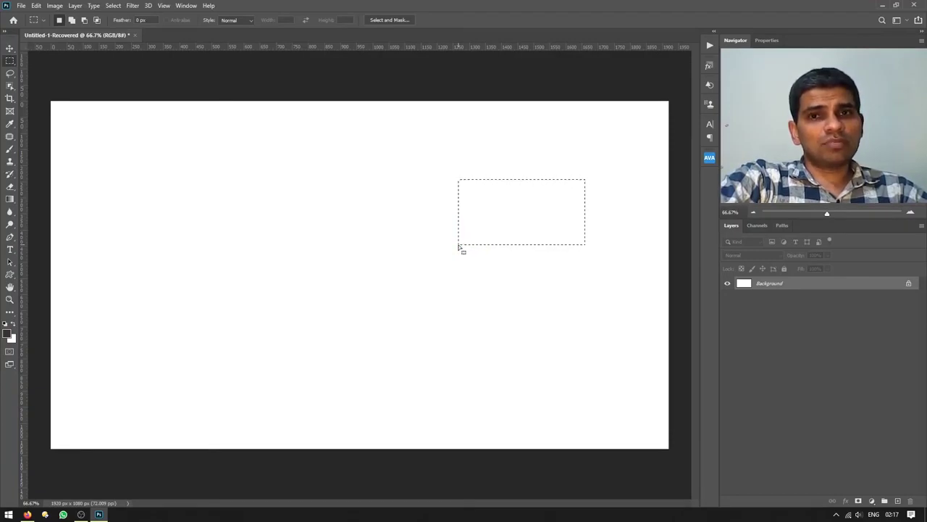
{"action": "key", "text": "shift"}
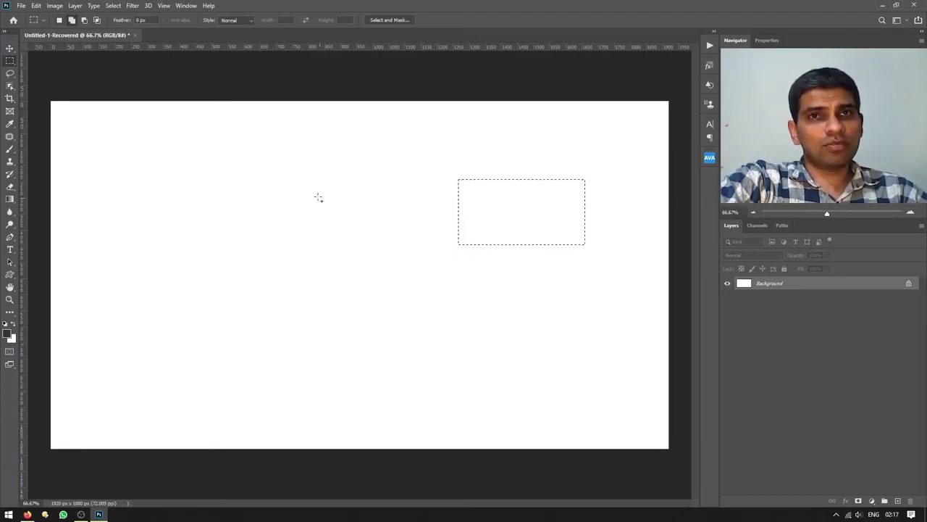
{"action": "left_click_drag", "start_coordinate": [285, 143], "coordinate": [489, 321]}
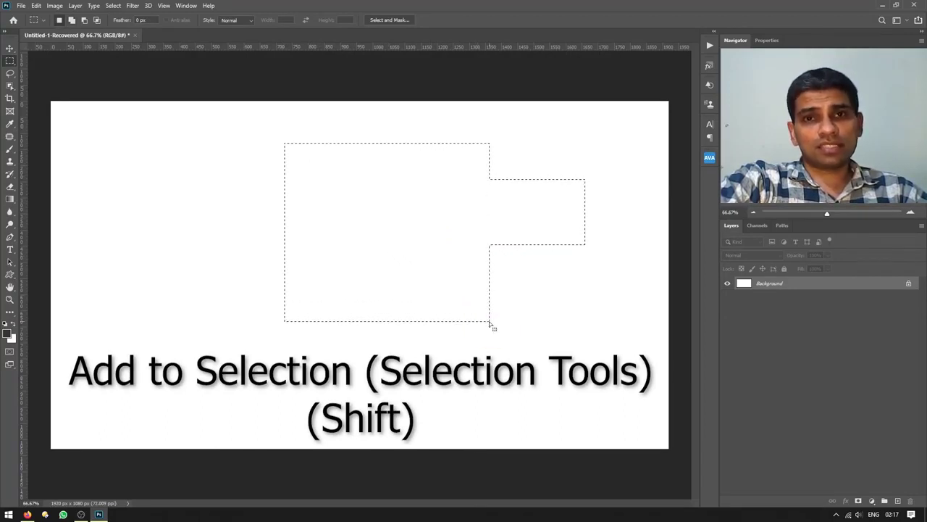
Draw a new elliptical marquee selection of about 374 × 378 px in the left part of the canvas.
{"action": "right_click", "coordinate": [10, 60]}
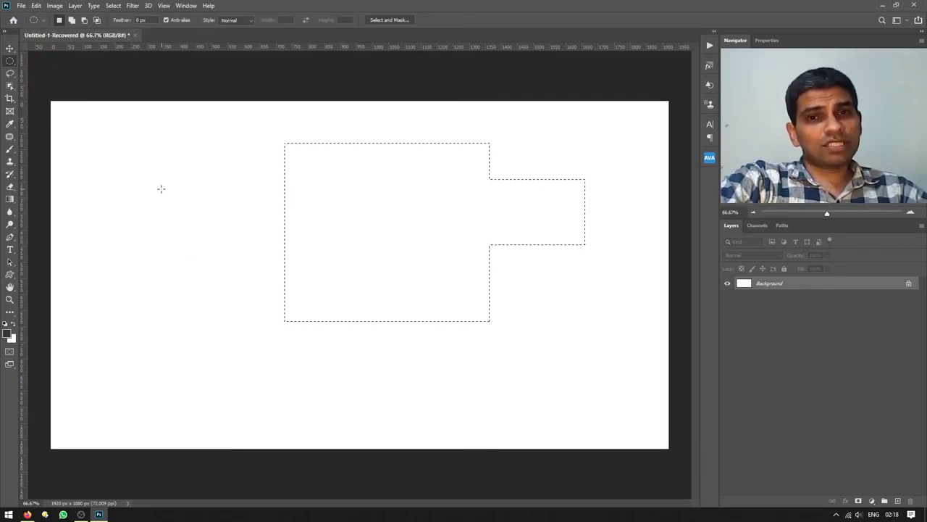
{"action": "left_click_drag", "start_coordinate": [140, 172], "coordinate": [259, 293]}
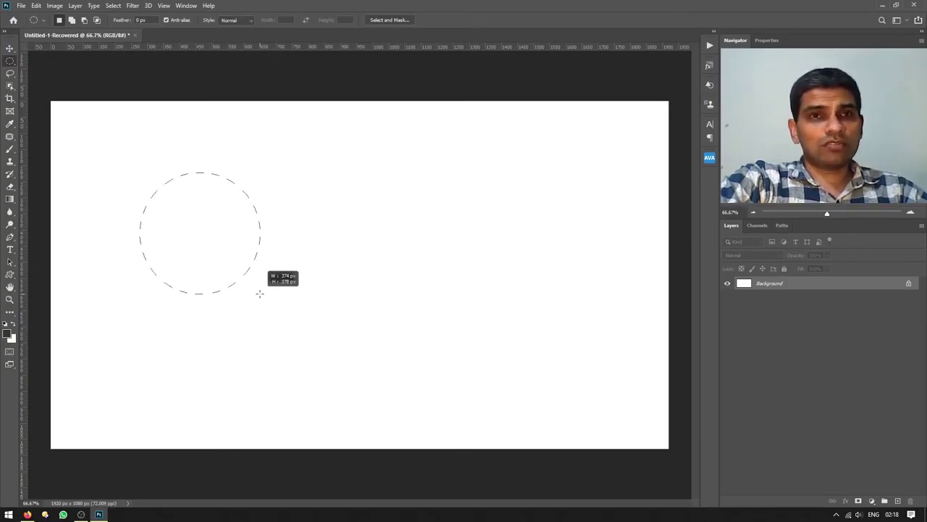
{"action": "left_click_drag", "start_coordinate": [259, 293], "coordinate": [260, 292]}
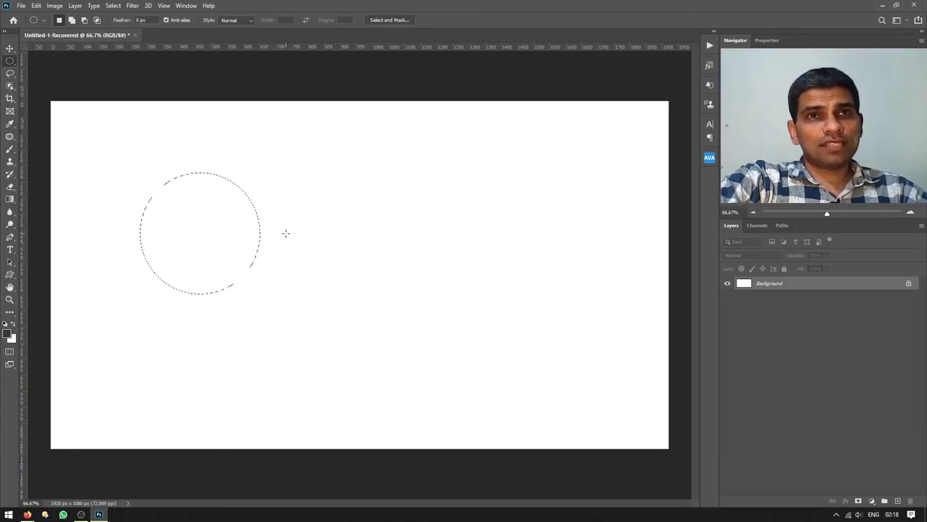
{"action": "key", "text": "shift"}
{"action": "left_click_drag", "start_coordinate": [326, 176], "coordinate": [185, 305]}
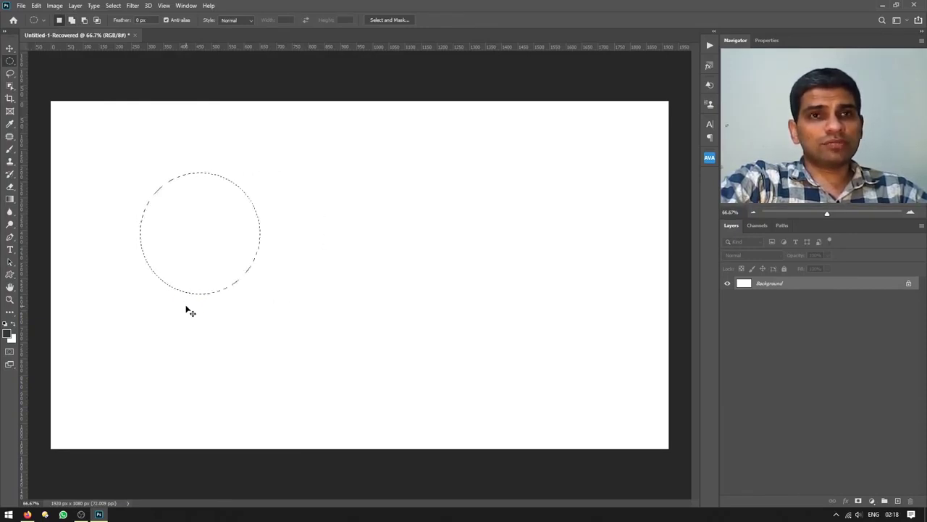
{"action": "key", "text": "ctrl+z"}
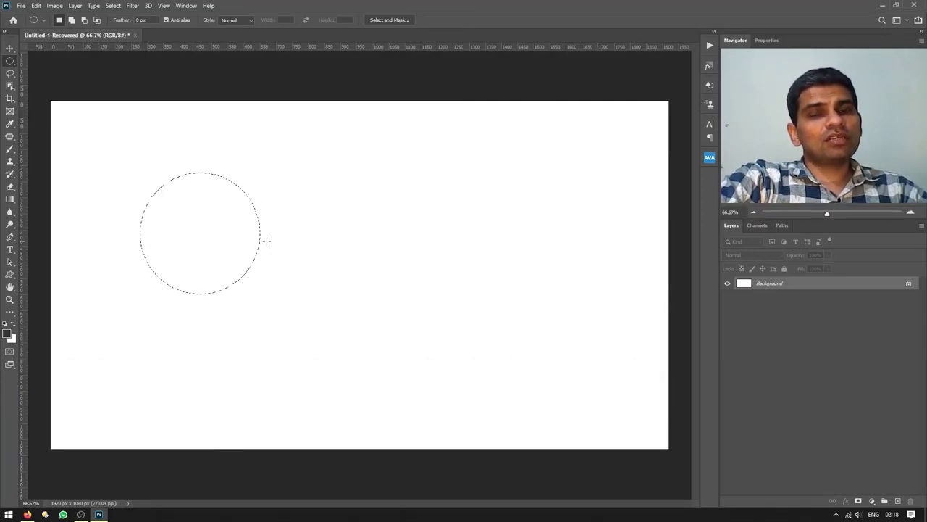
Subtract an overlapping ellipse from the circular selection, leaving a thin crescent along its left side.
{"action": "left_click_drag", "start_coordinate": [319, 156], "coordinate": [158, 319]}
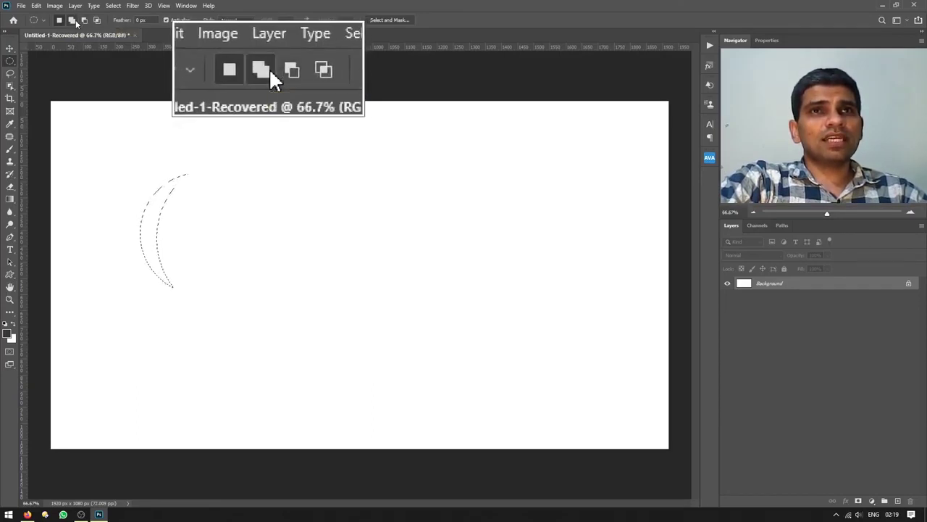
Clear the crescent and combine three overlapping ellipses into one selection around the canvas's middle with Add to selection.
{"action": "left_click", "coordinate": [301, 193]}
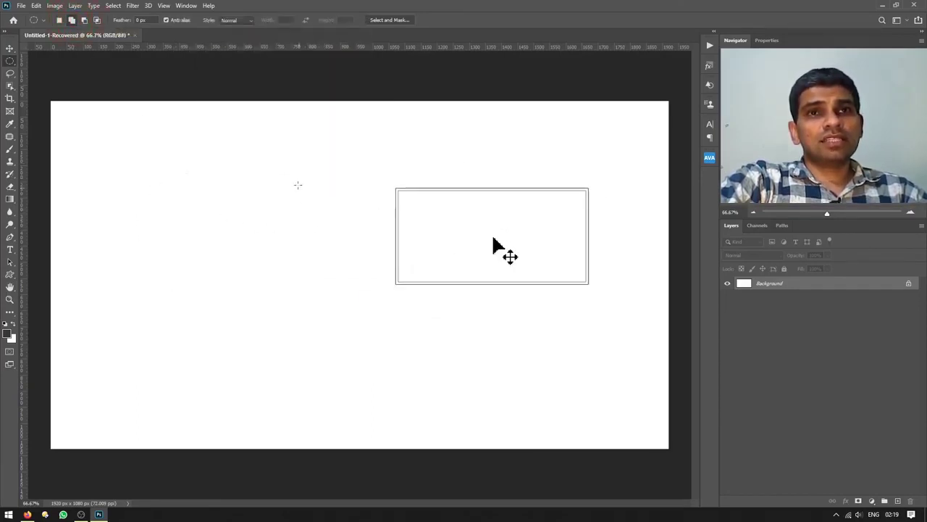
{"action": "left_click_drag", "start_coordinate": [295, 180], "coordinate": [459, 316]}
{"action": "left_click_drag", "start_coordinate": [507, 158], "coordinate": [384, 284]}
{"action": "left_click_drag", "start_coordinate": [240, 169], "coordinate": [377, 352]}
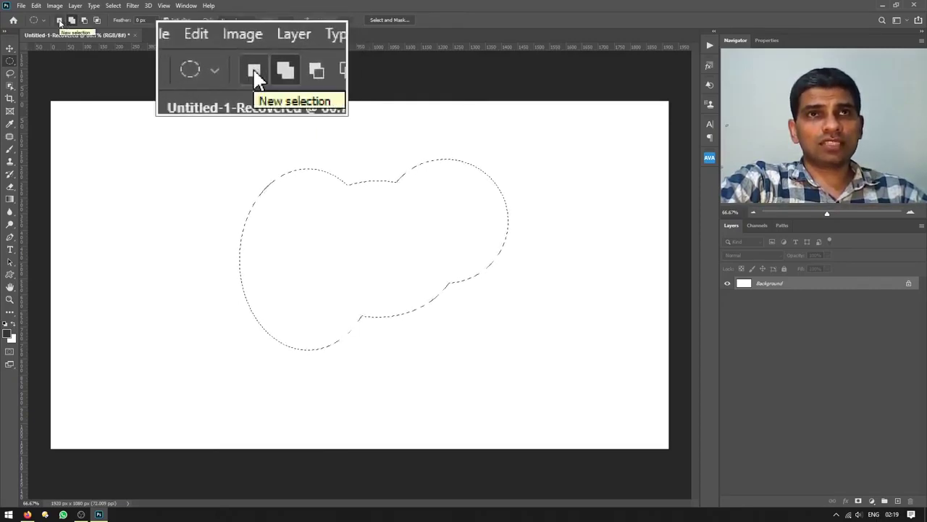
Start a new large elliptical selection and subtract overlapping ellipses from its right side, leaving a wide crescent.
{"action": "left_click", "coordinate": [60, 21]}
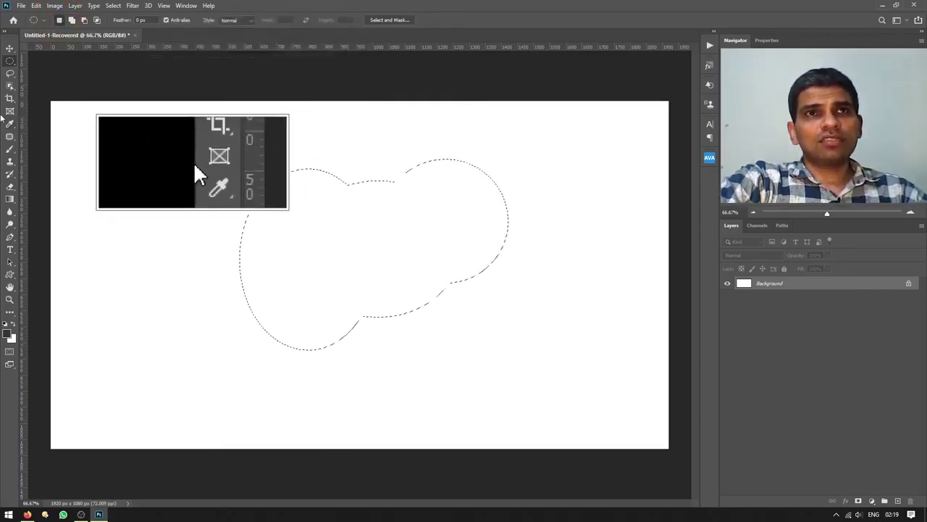
{"action": "left_click_drag", "start_coordinate": [124, 145], "coordinate": [362, 341]}
{"action": "left_click_drag", "start_coordinate": [432, 175], "coordinate": [259, 338]}
{"action": "left_click_drag", "start_coordinate": [482, 165], "coordinate": [232, 390]}
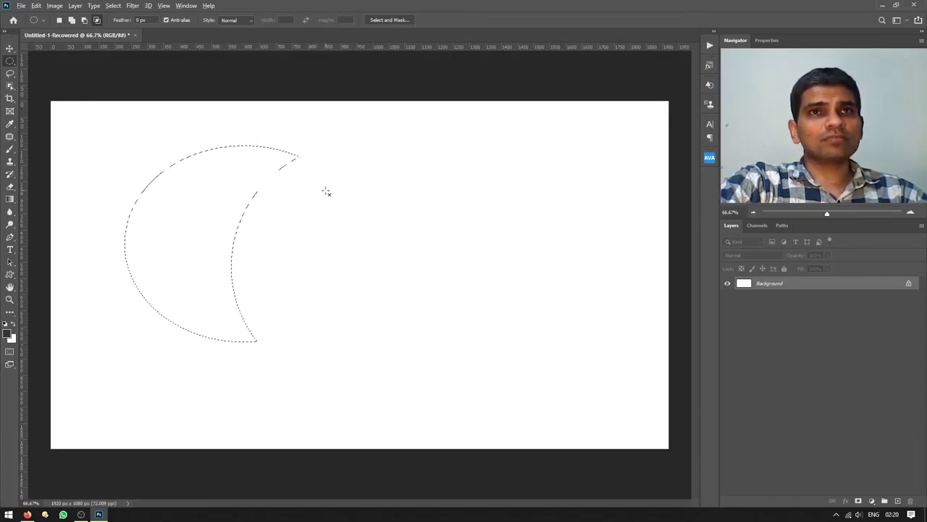
Intersect the wide crescent with an overlapping ellipse to keep only their common area, and deselect it.
{"action": "left_click_drag", "start_coordinate": [374, 126], "coordinate": [186, 317]}
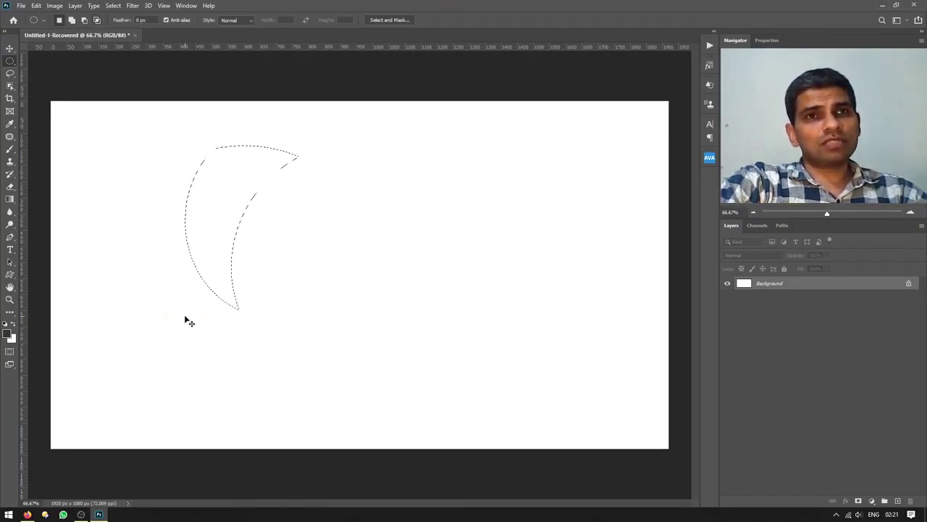
{"action": "key", "text": "ctrl+d"}
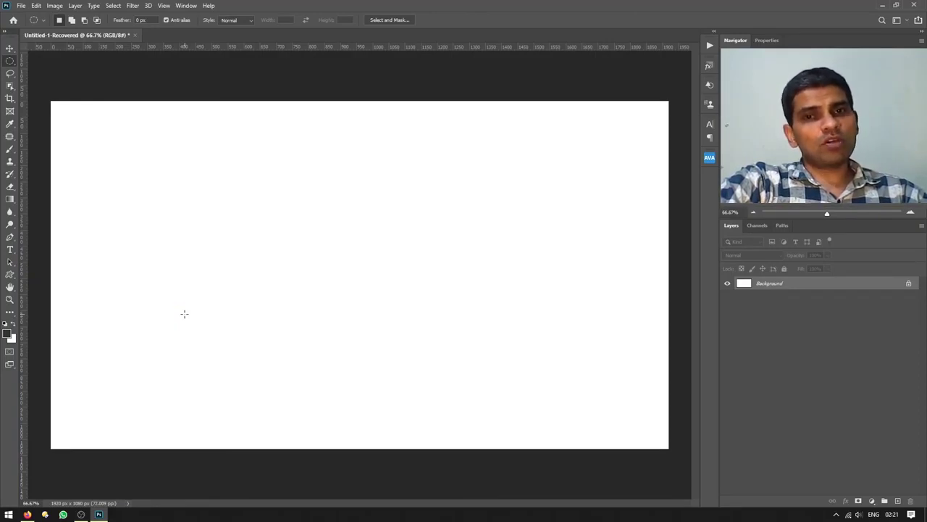
Draw a large rectangular marquee selection and intersect it with a taller overlapping rectangle, keeping only their common area.
{"action": "key", "text": "shift+m"}
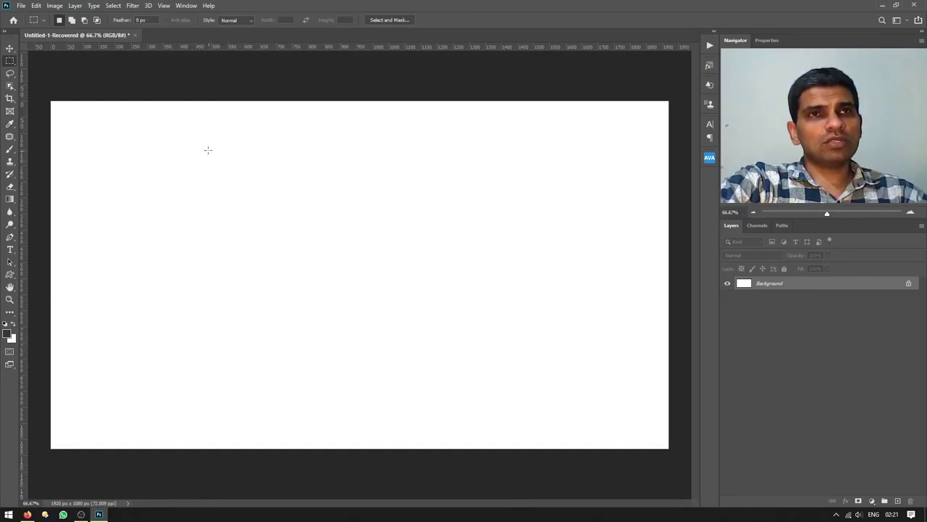
{"action": "left_click_drag", "start_coordinate": [174, 143], "coordinate": [503, 391]}
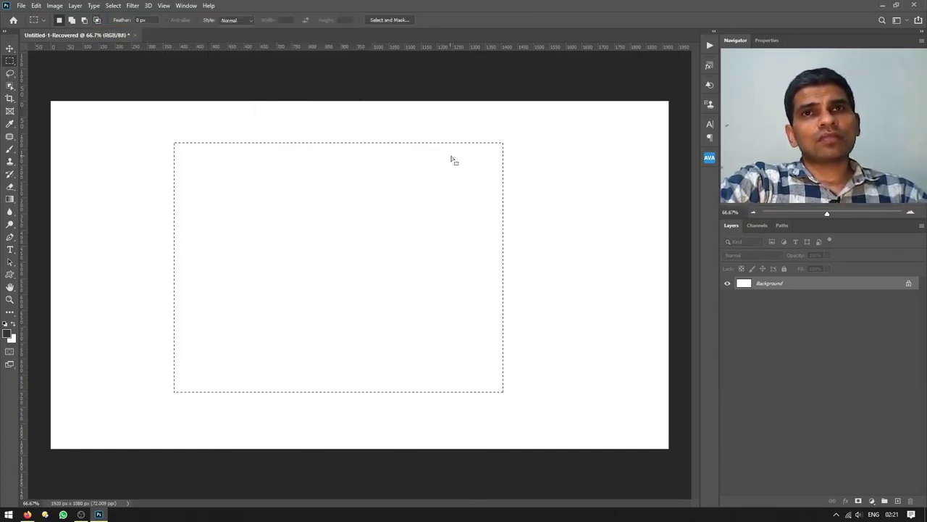
{"action": "key", "text": "shift+alt"}
{"action": "left_click_drag", "start_coordinate": [549, 124], "coordinate": [318, 433]}
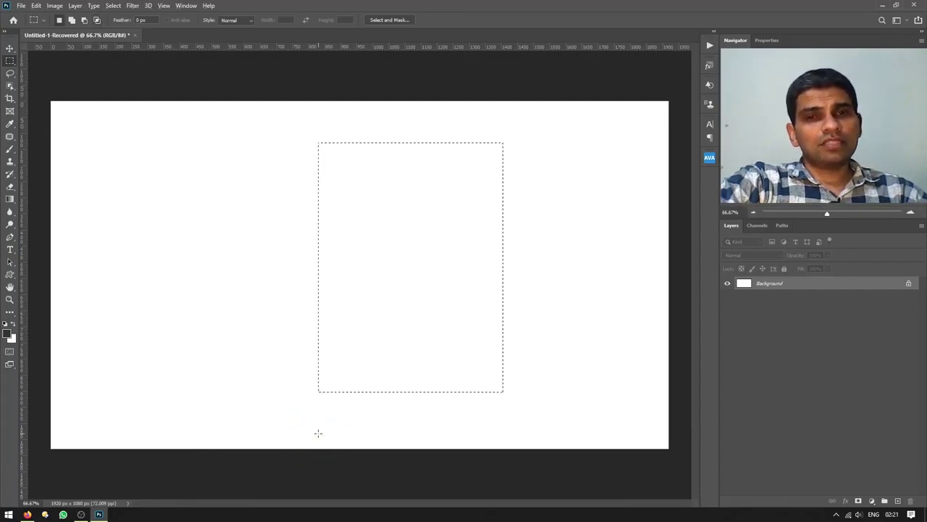